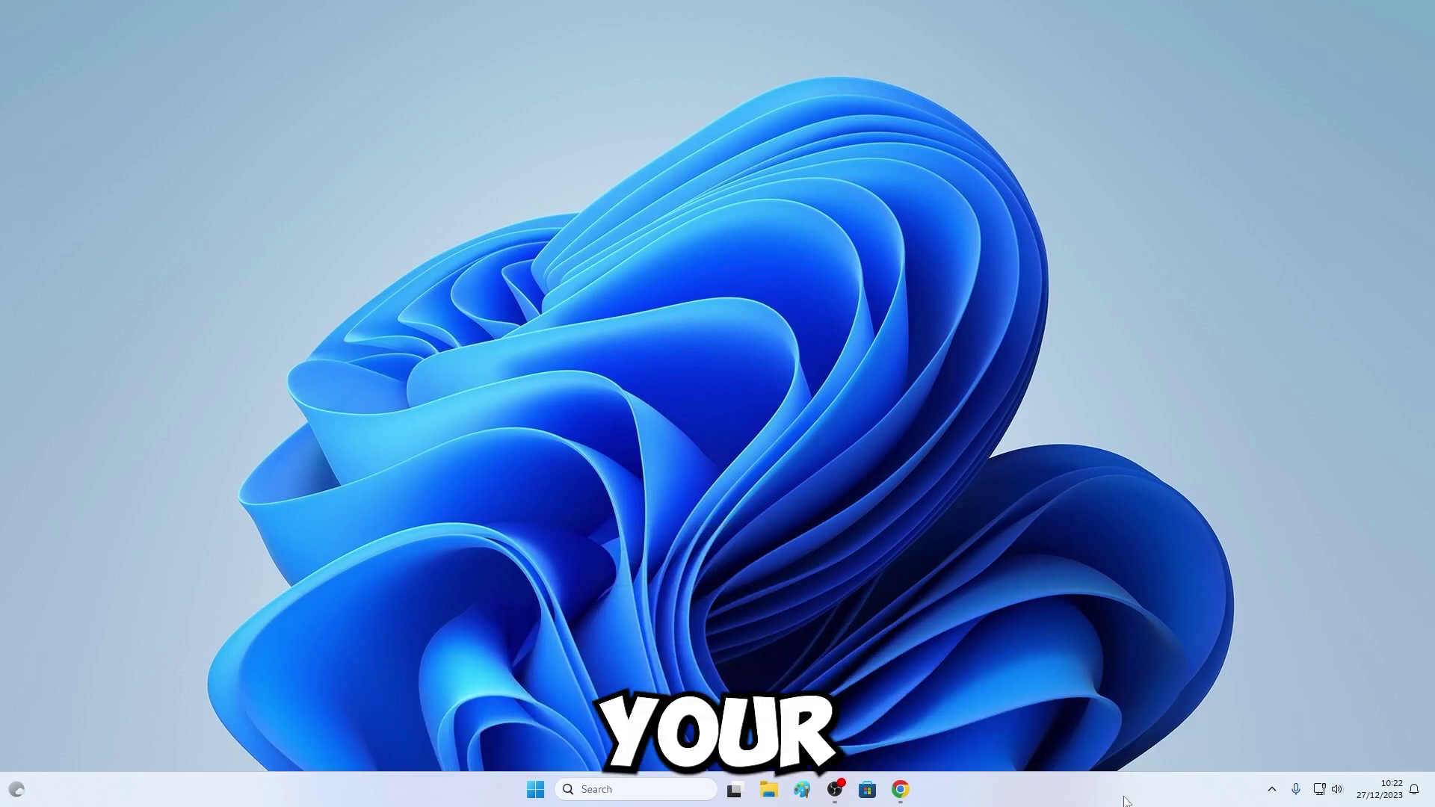
Download the Windows 247 MB build of Heaven benchmark in Chrome and show the downloaded file in its folder
click(900, 789)
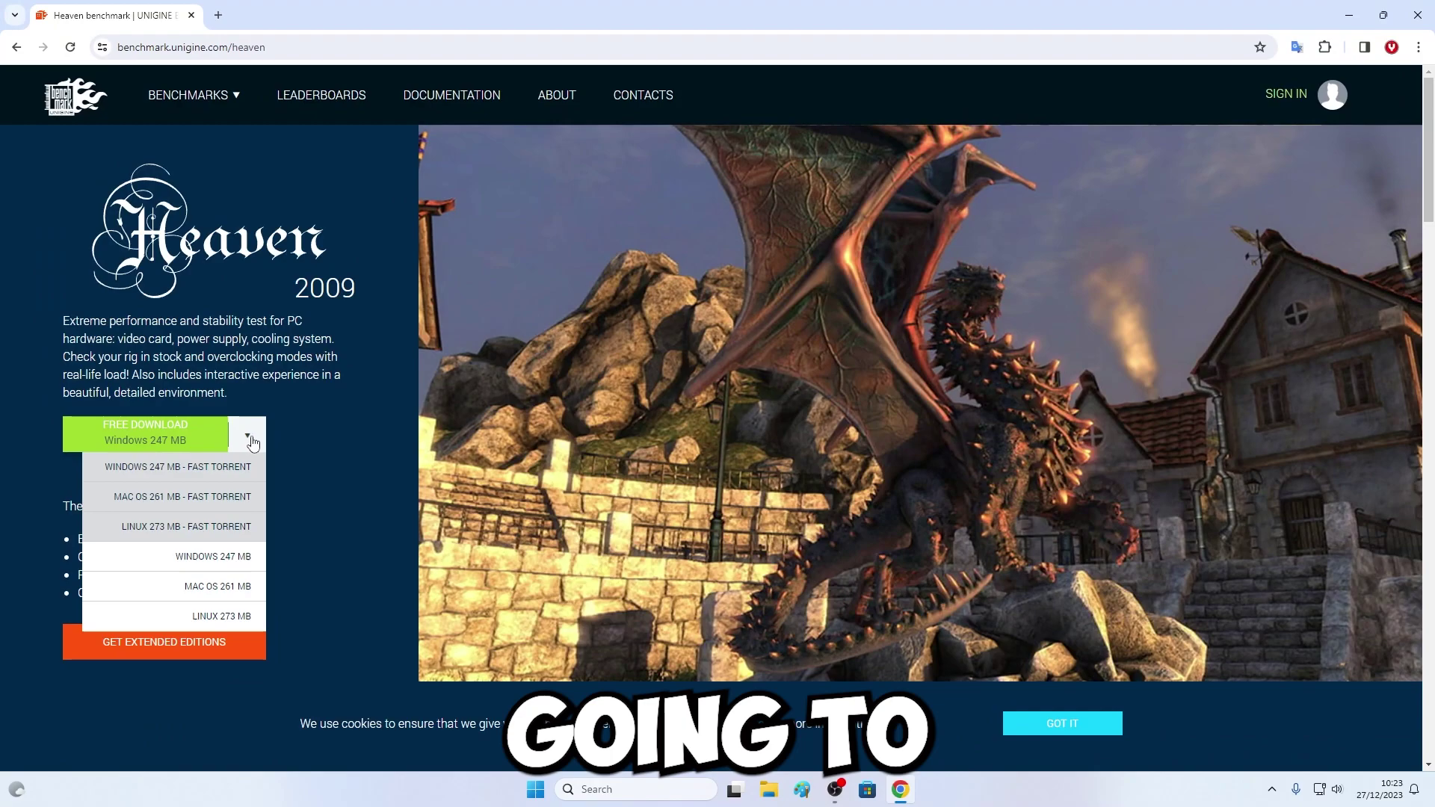
click(239, 564)
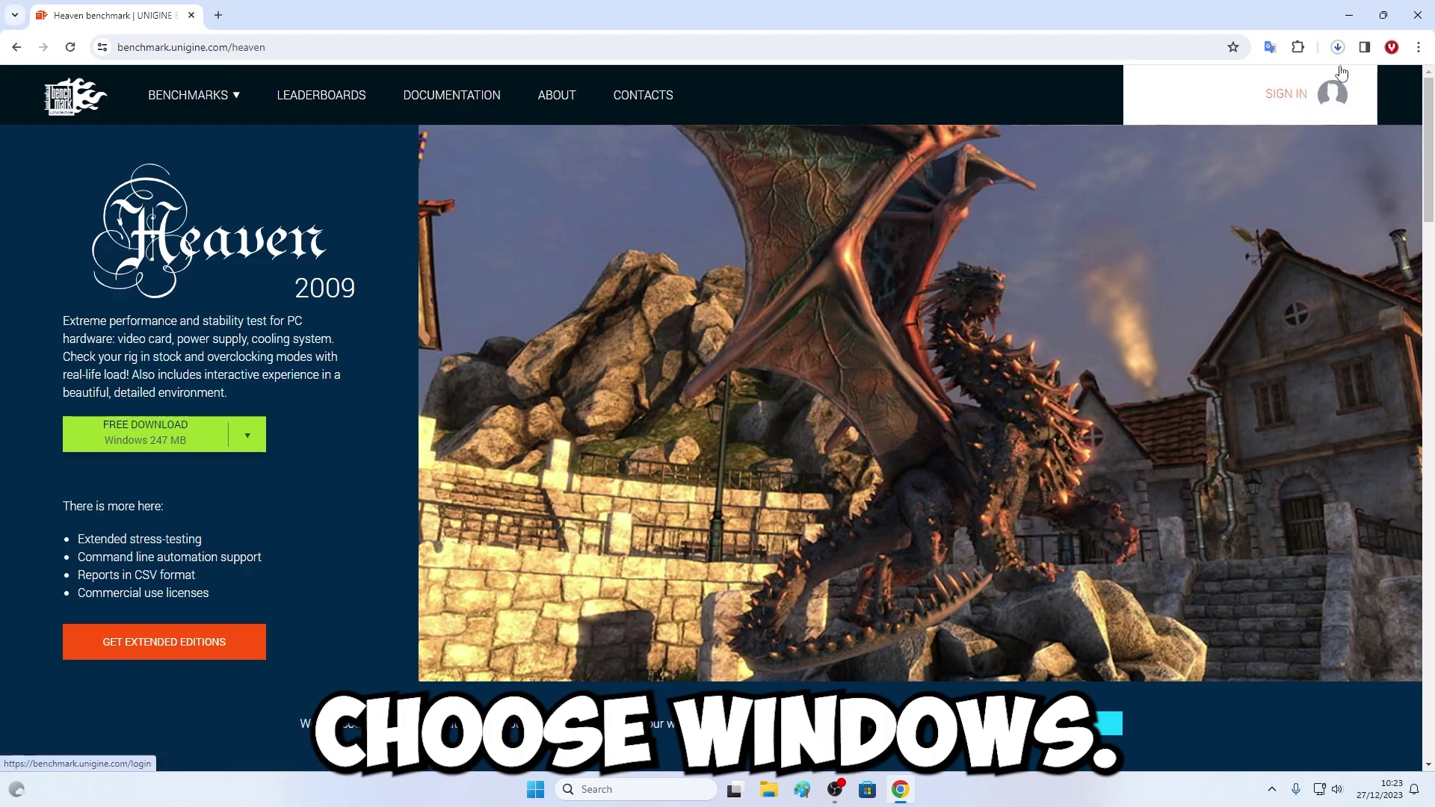
click(1337, 49)
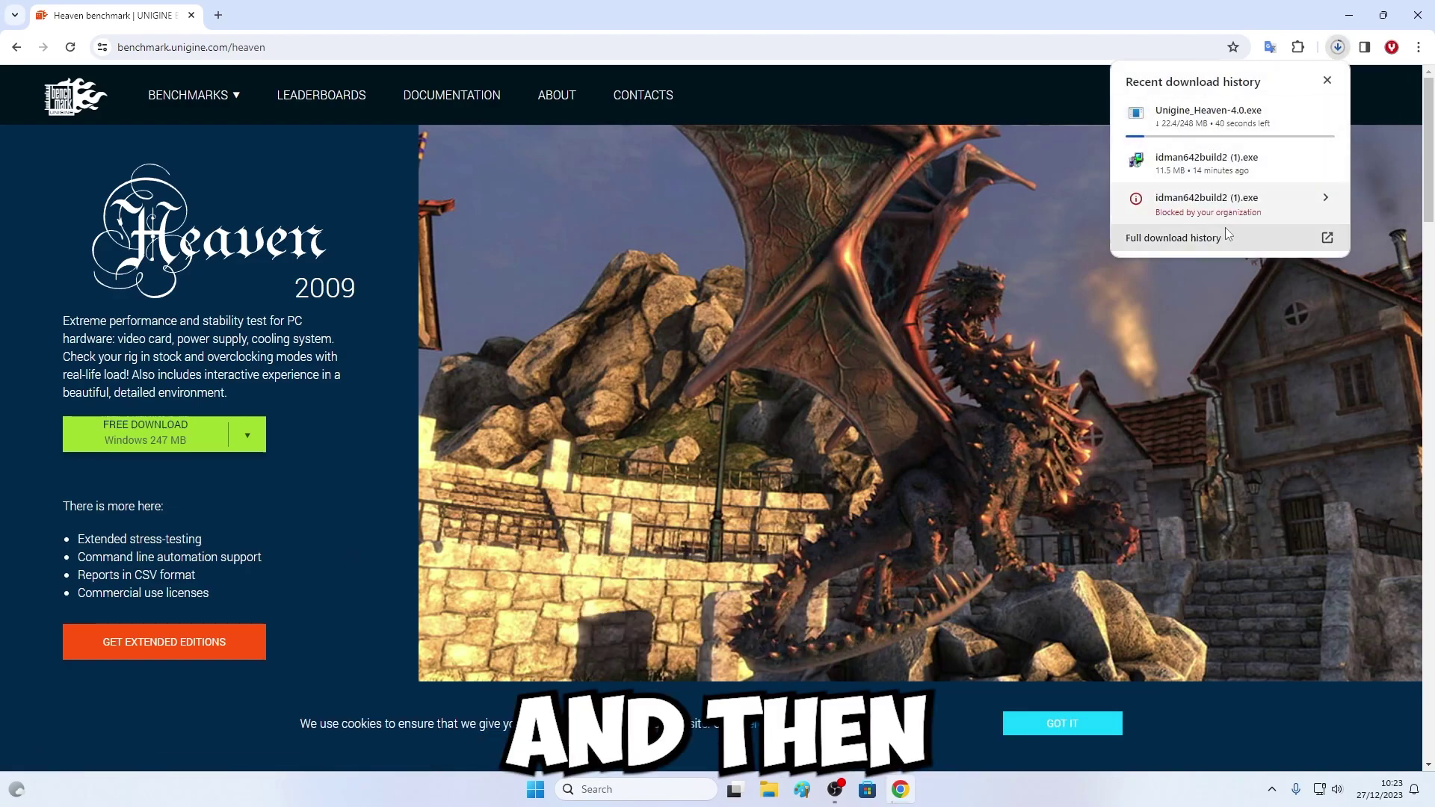
click(1215, 250)
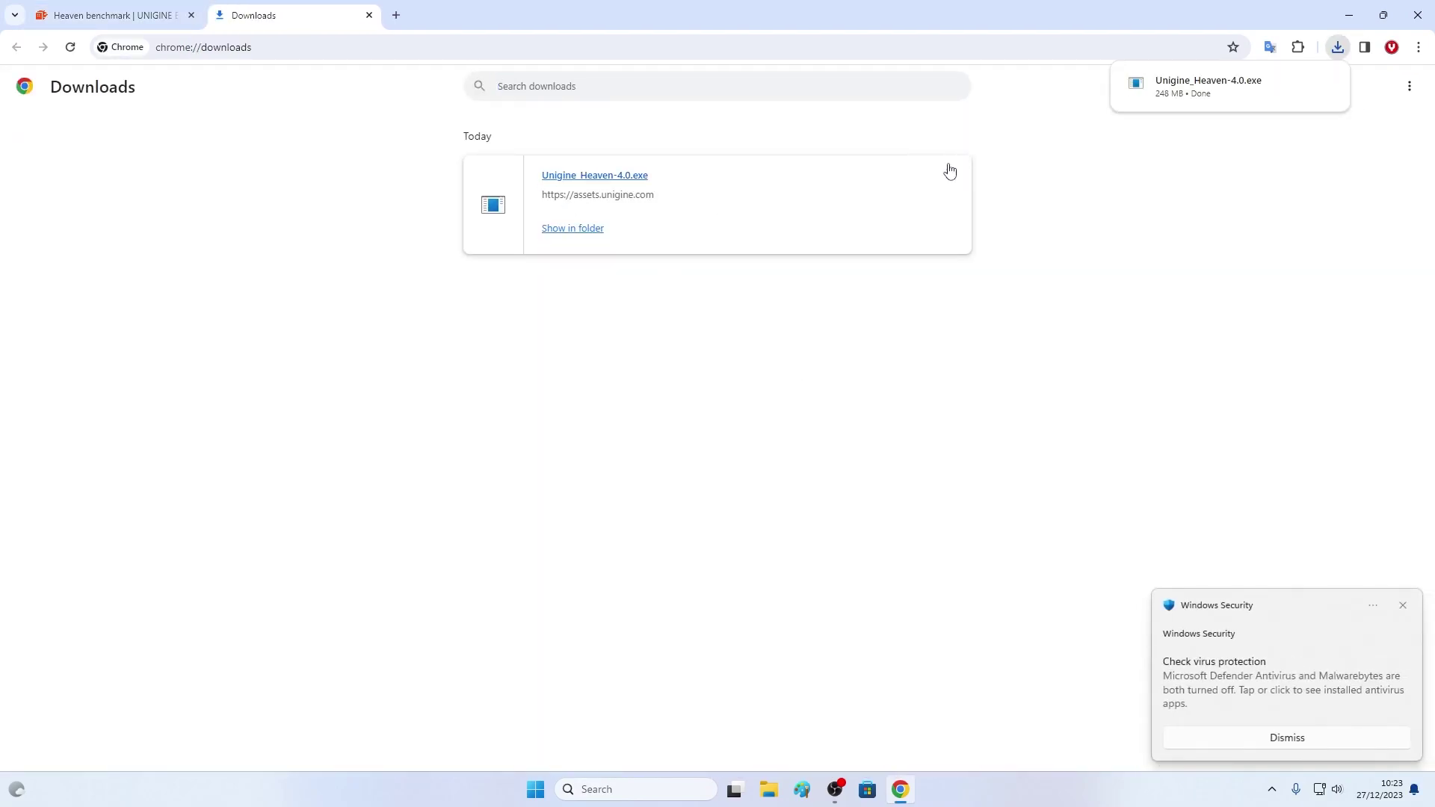
click(562, 229)
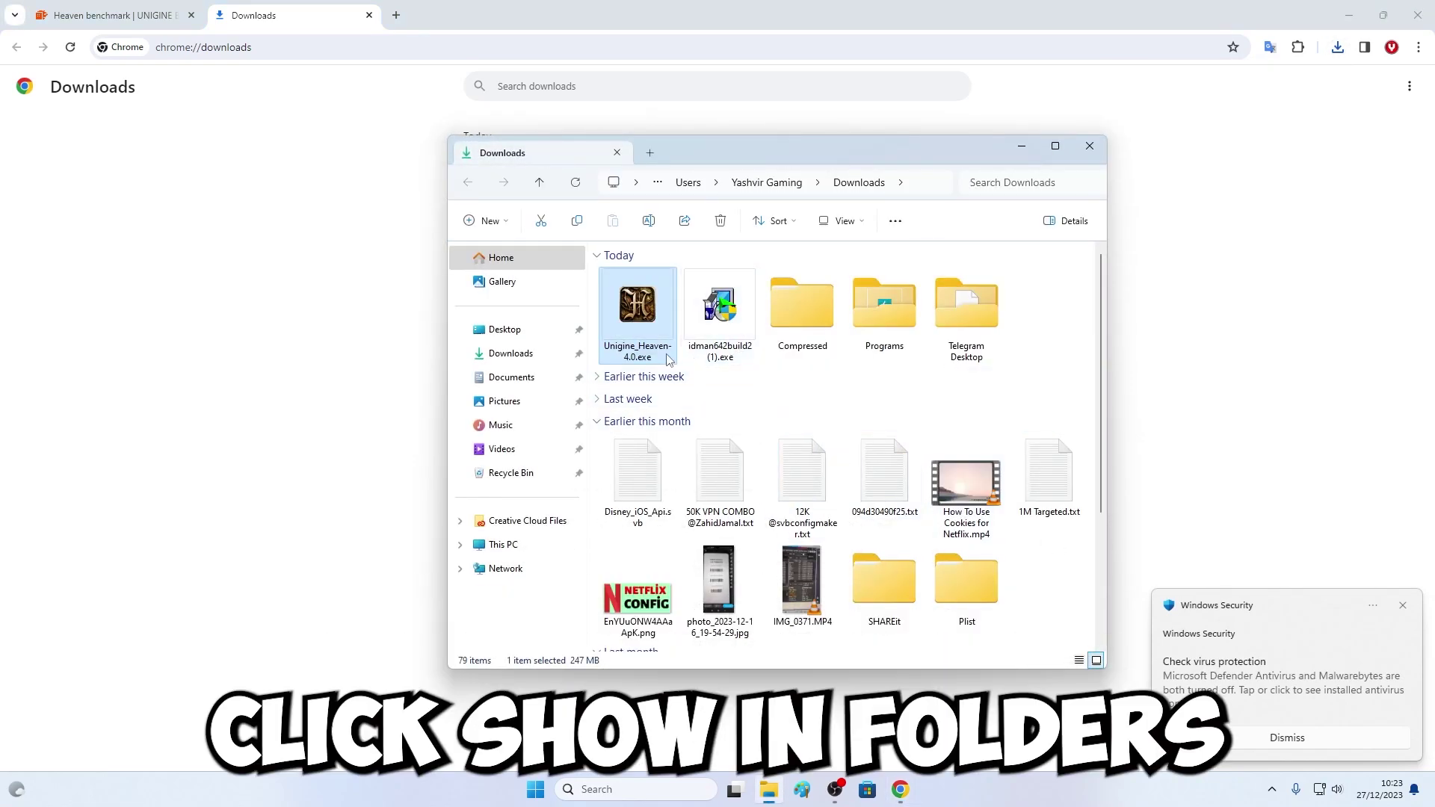
Collapse the older file groups in the Downloads folder and run Unigine_Heaven-4.0.exe as administrator
click(597, 423)
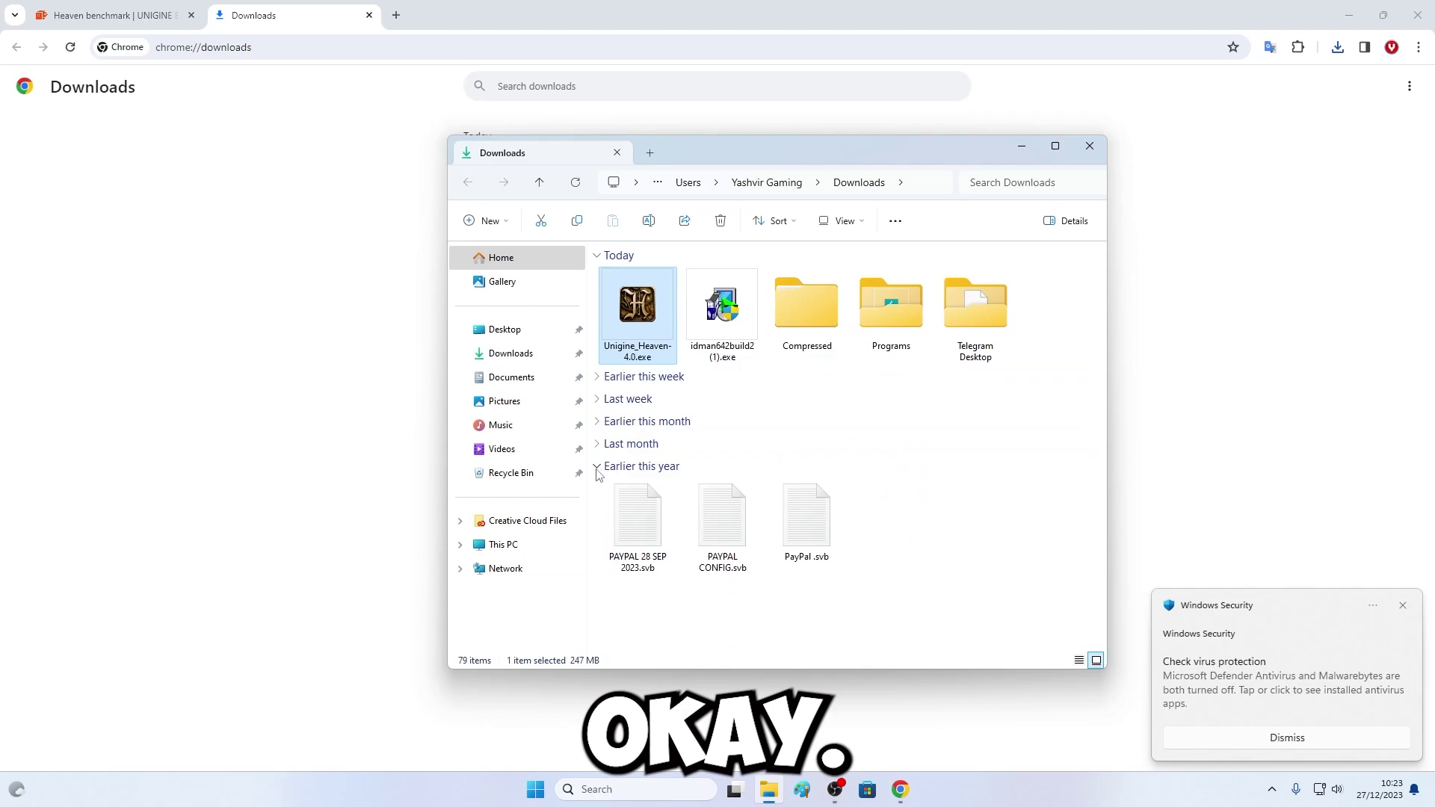
right_click(636, 325)
click(688, 408)
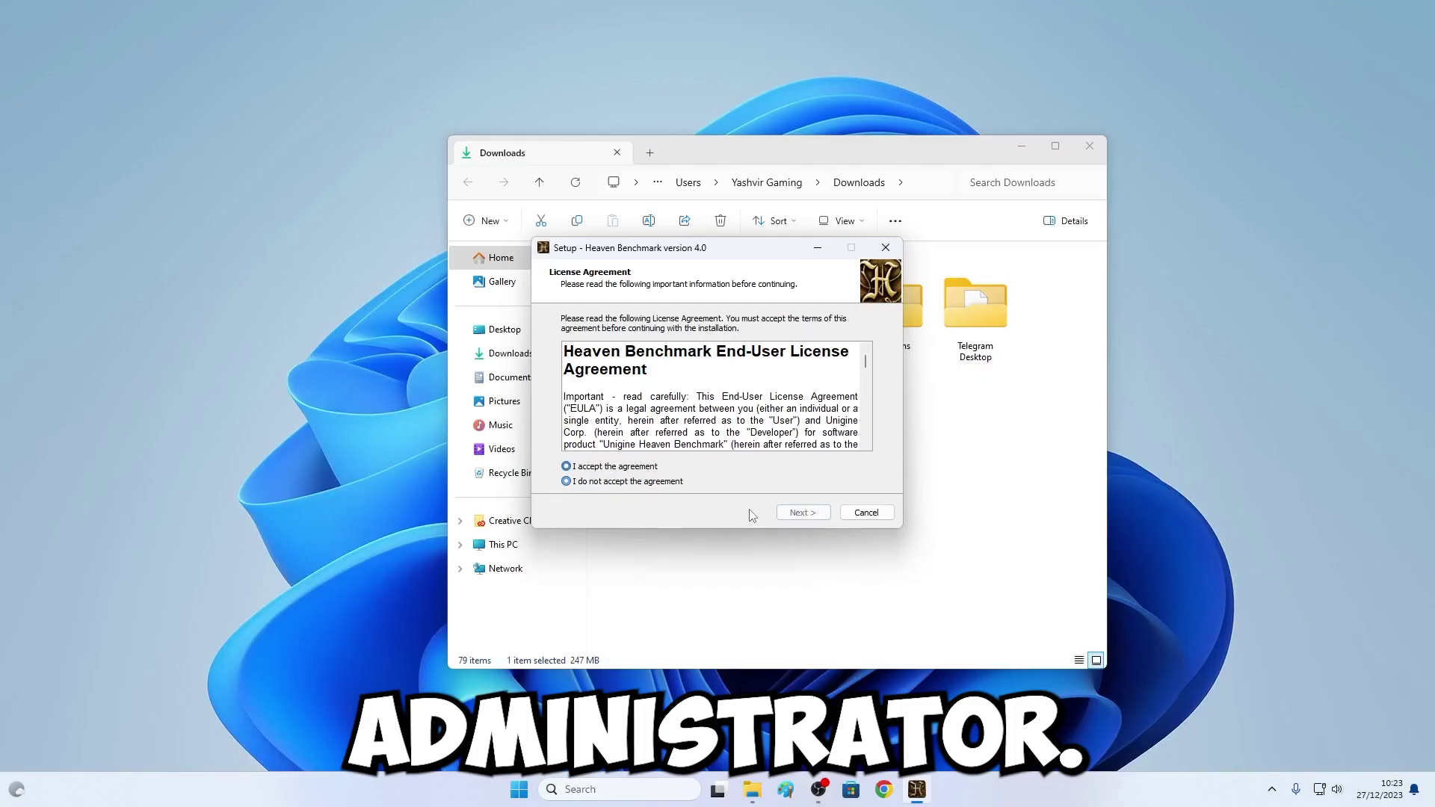
Accept the setup license agreement and install Heaven Benchmark 4.0 in the default folder, finishing the setup wizard
click(565, 464)
click(820, 511)
click(817, 515)
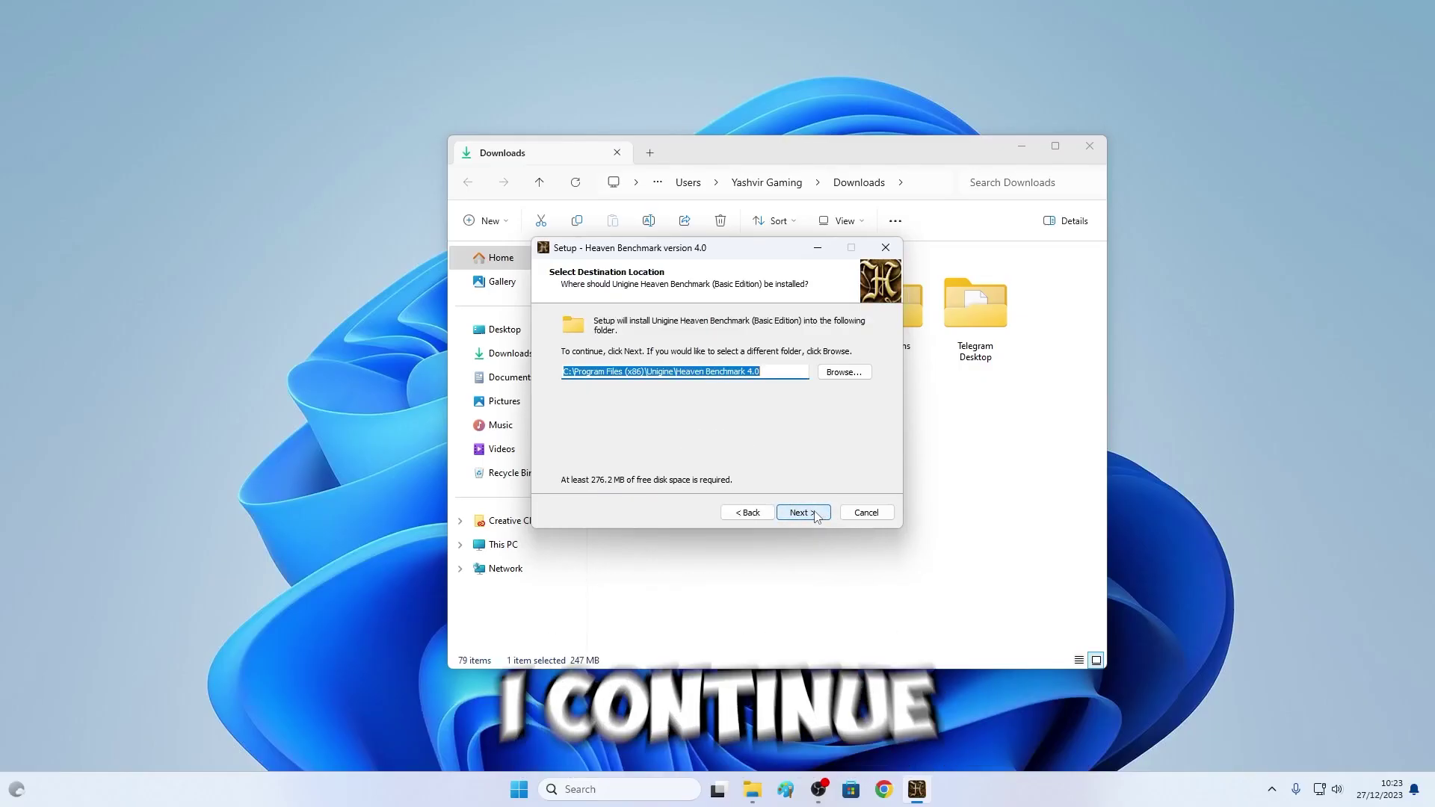
click(817, 514)
click(800, 514)
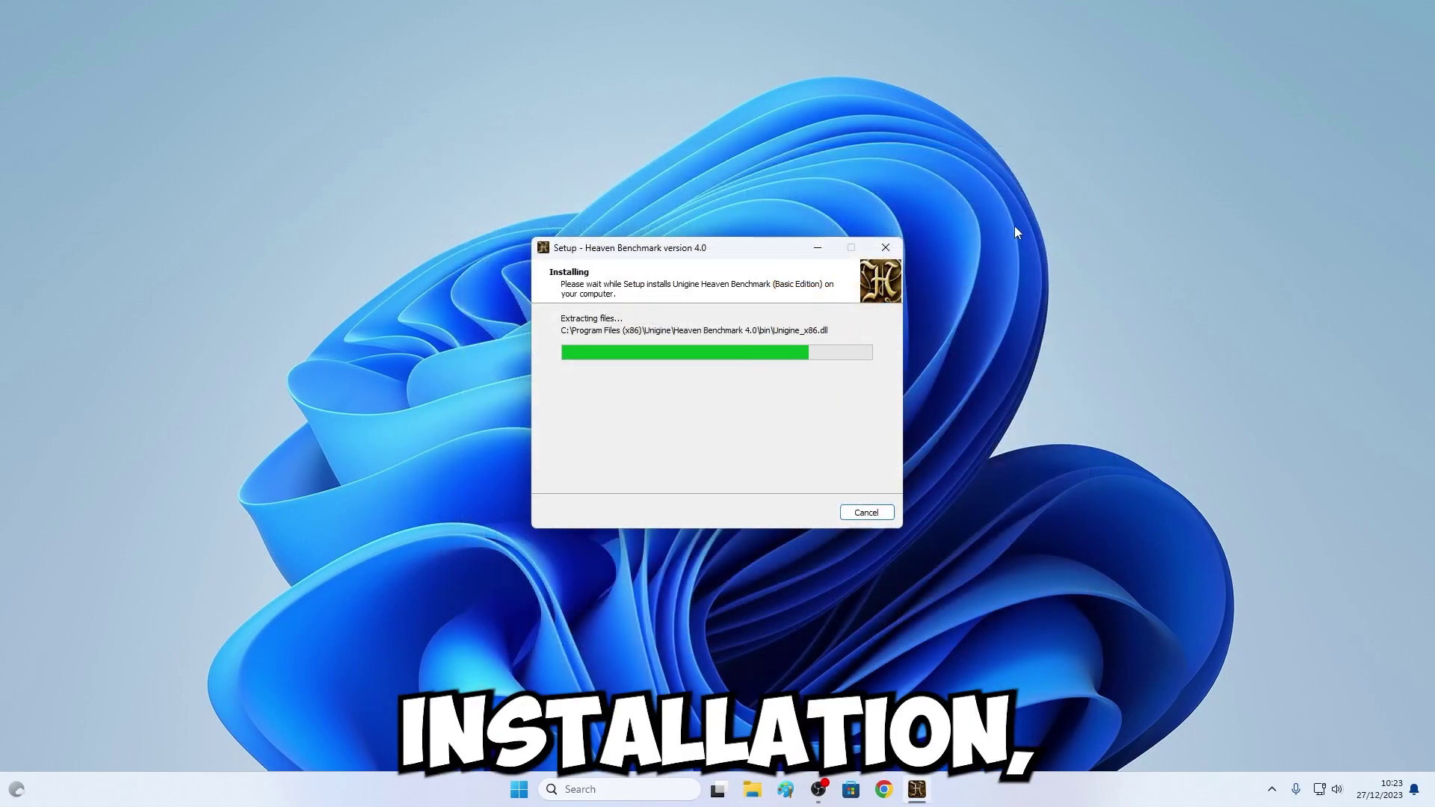
right_click(1022, 223)
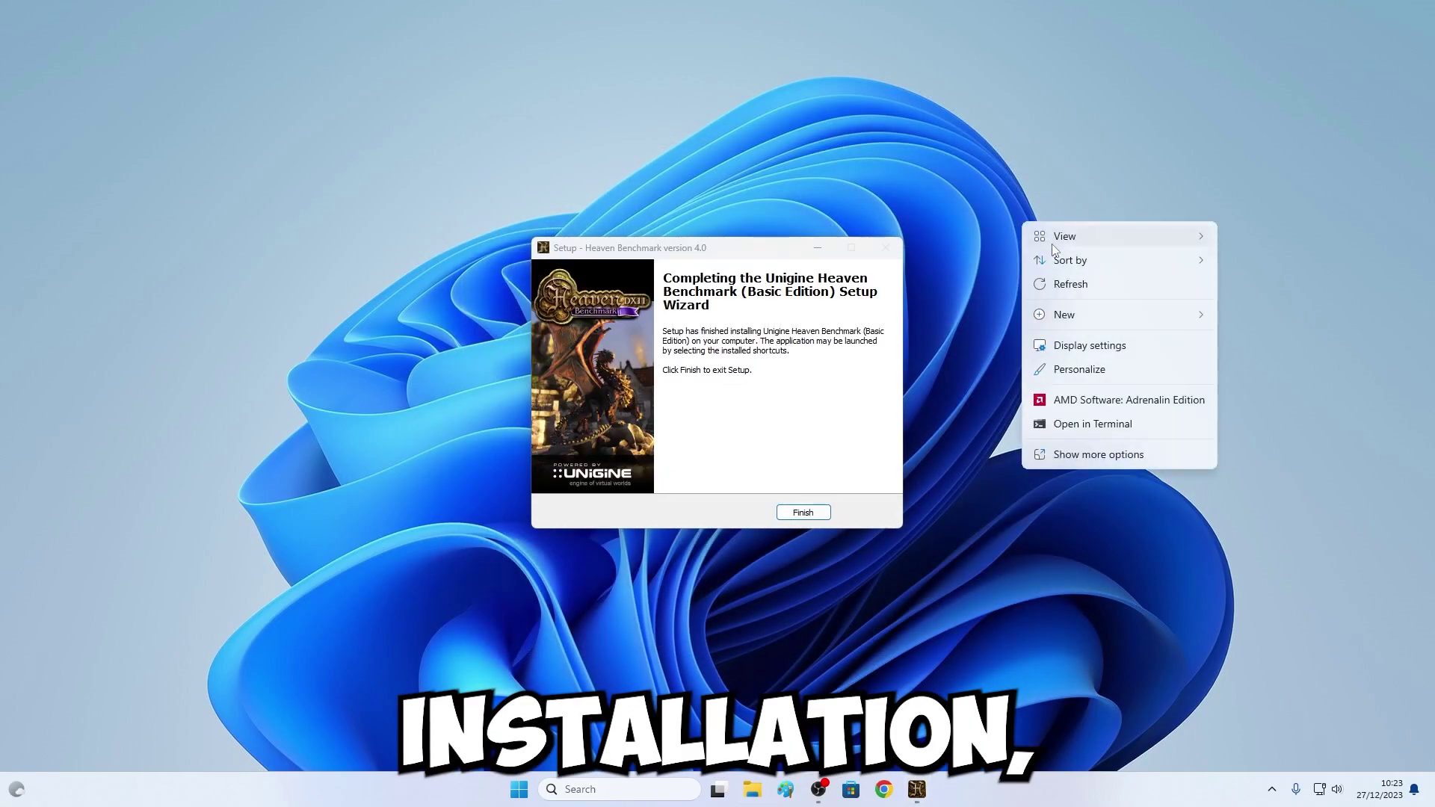
click(803, 513)
Launch Heaven Benchmark from the desktop and hide the desktop icons
right_click(862, 249)
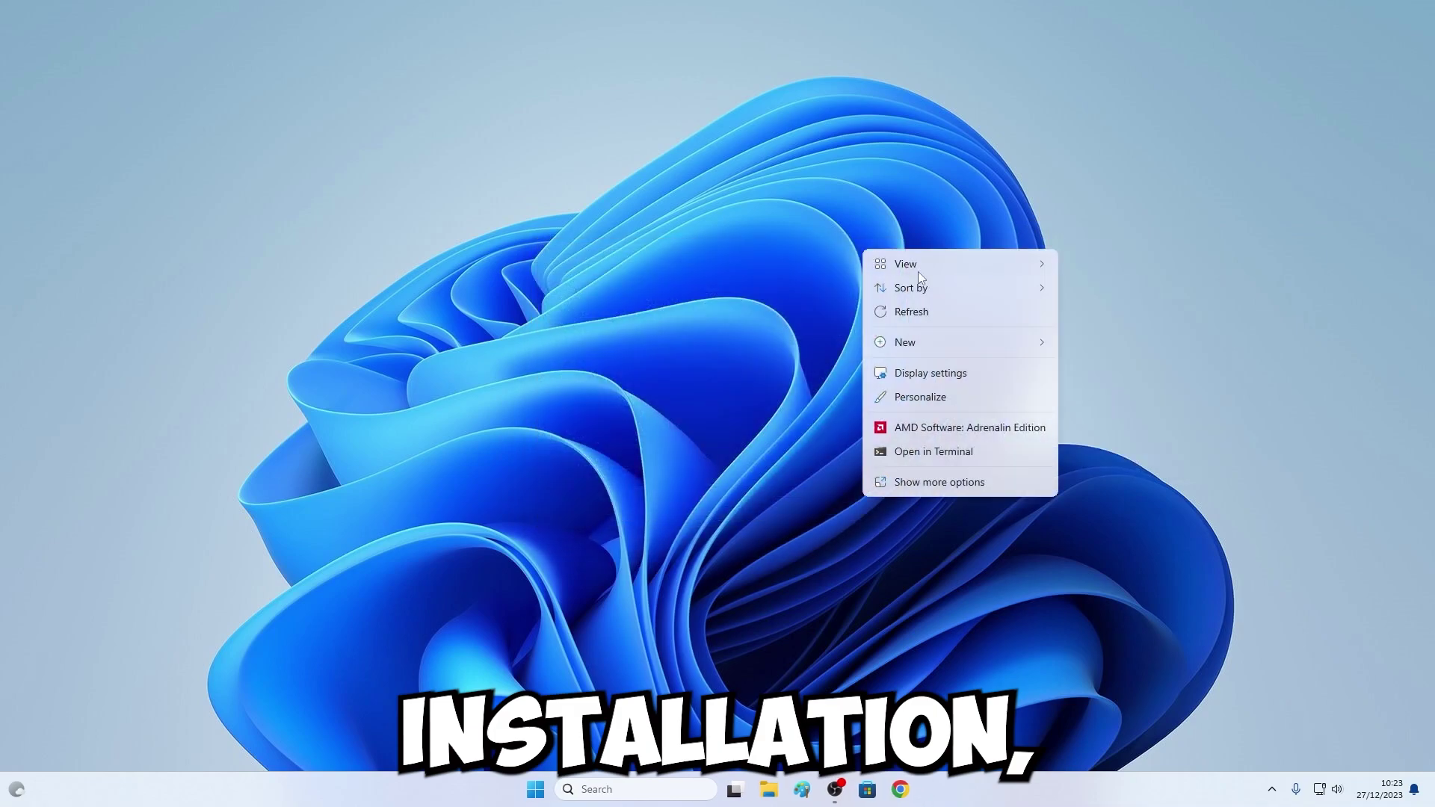
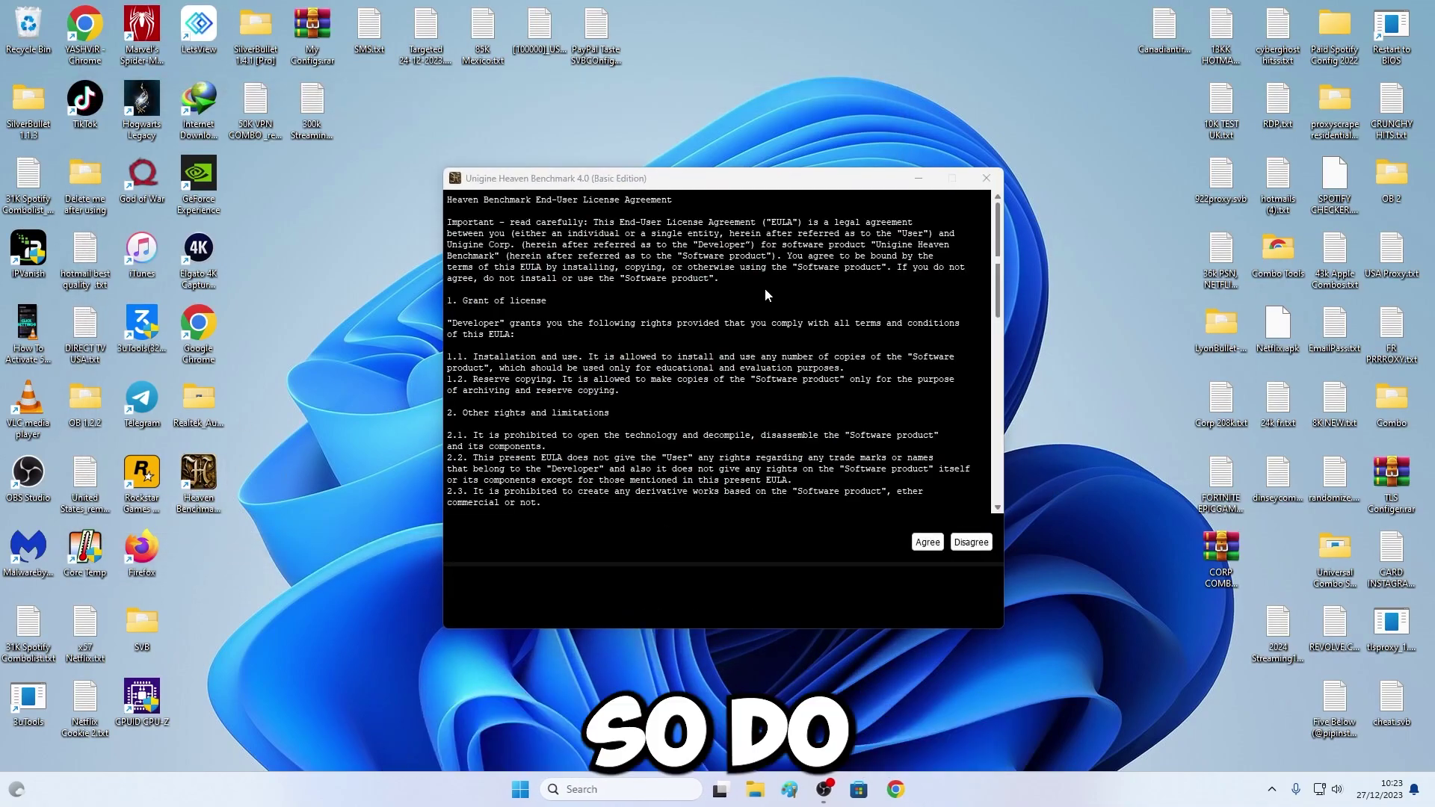
right_click(1022, 215)
mouse_move(1056, 238)
click(1271, 356)
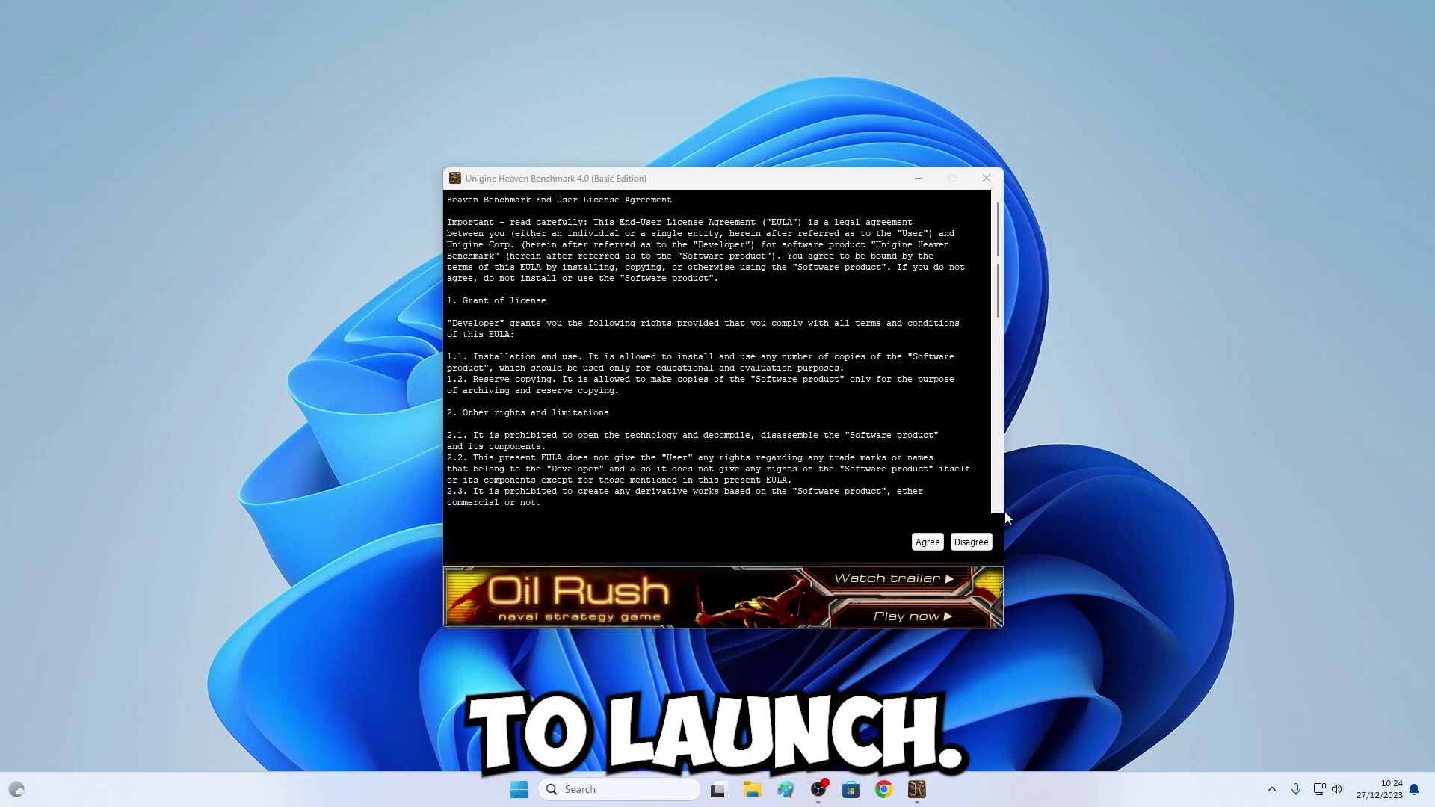
Agree to the Heaven Benchmark end-user license and choose English as the language
click(921, 547)
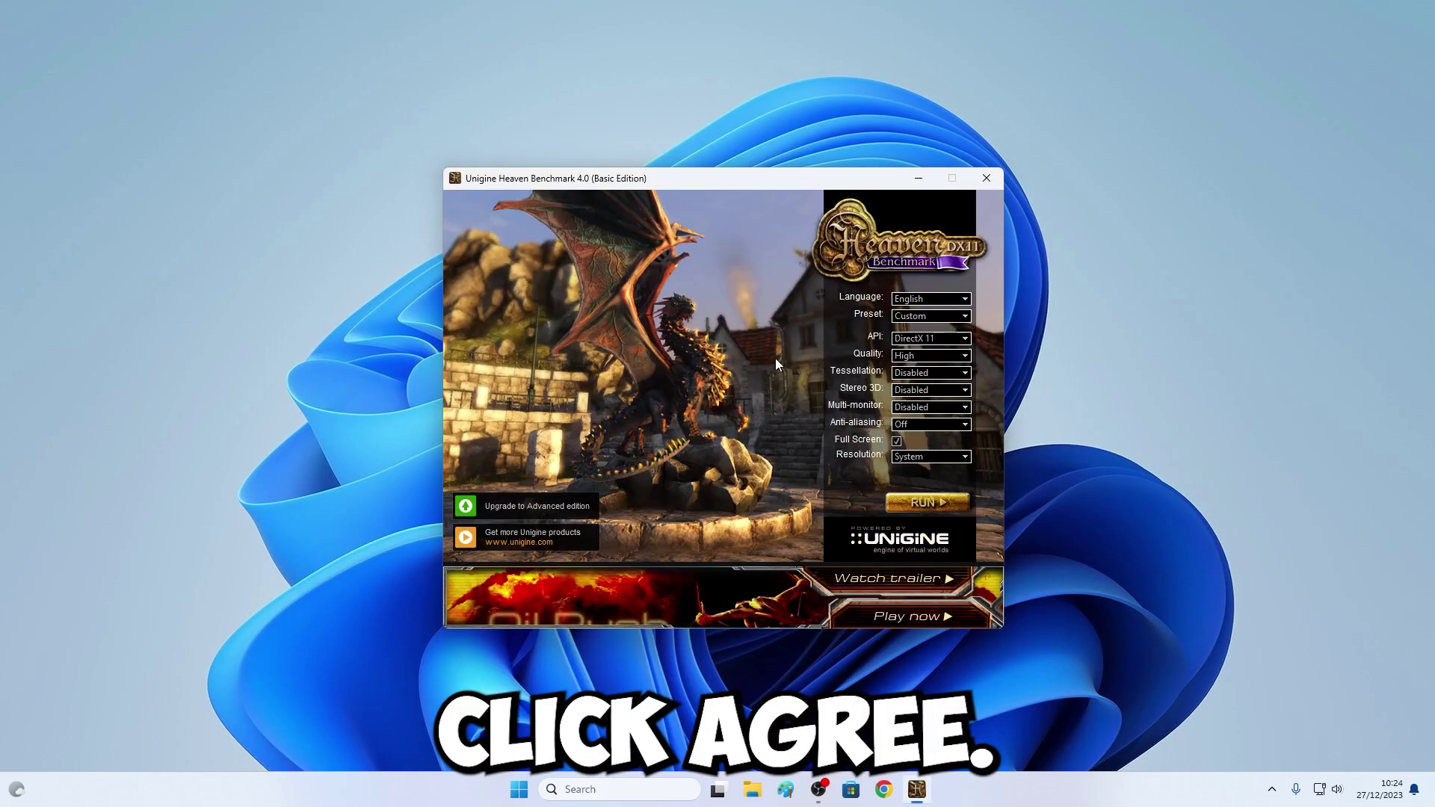
click(896, 299)
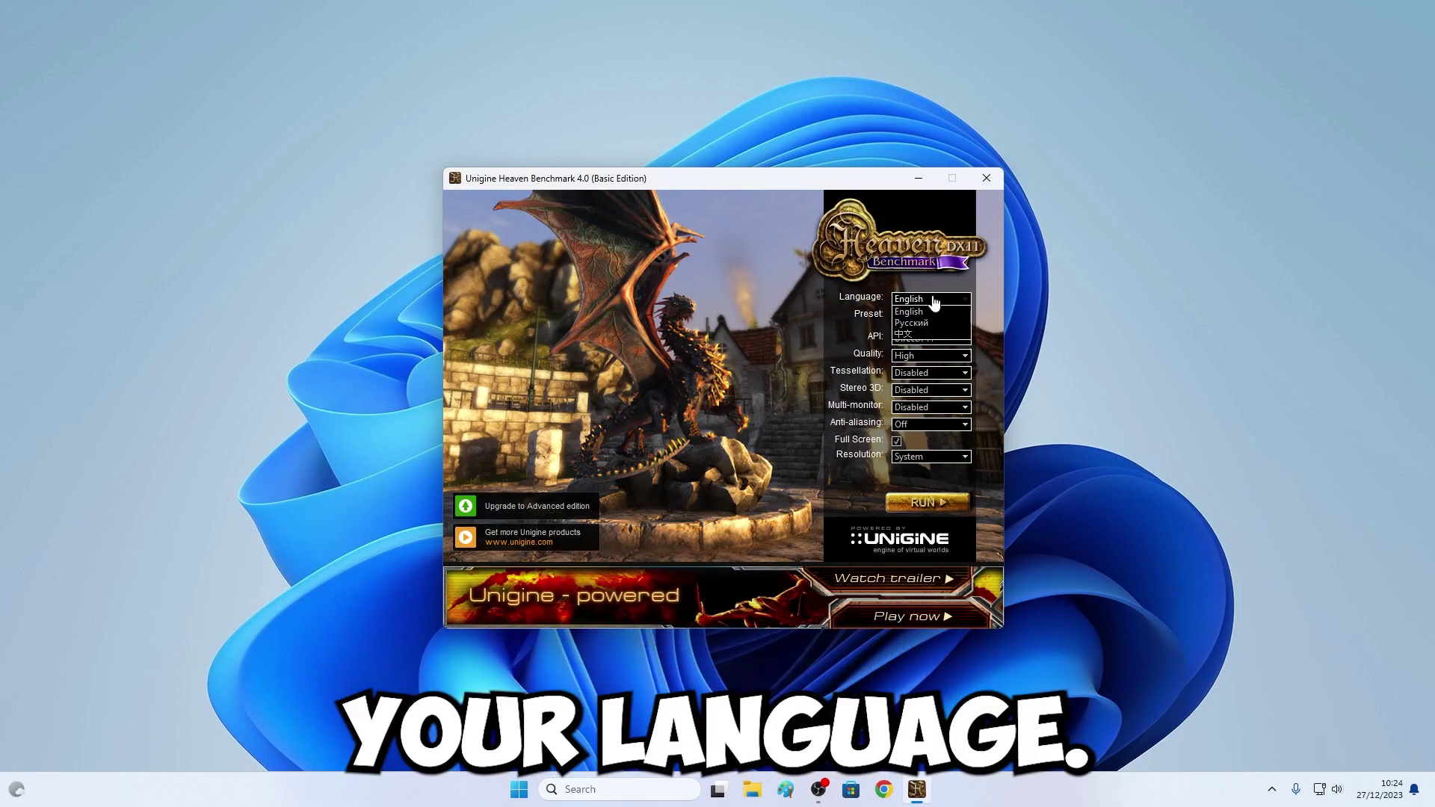
click(907, 313)
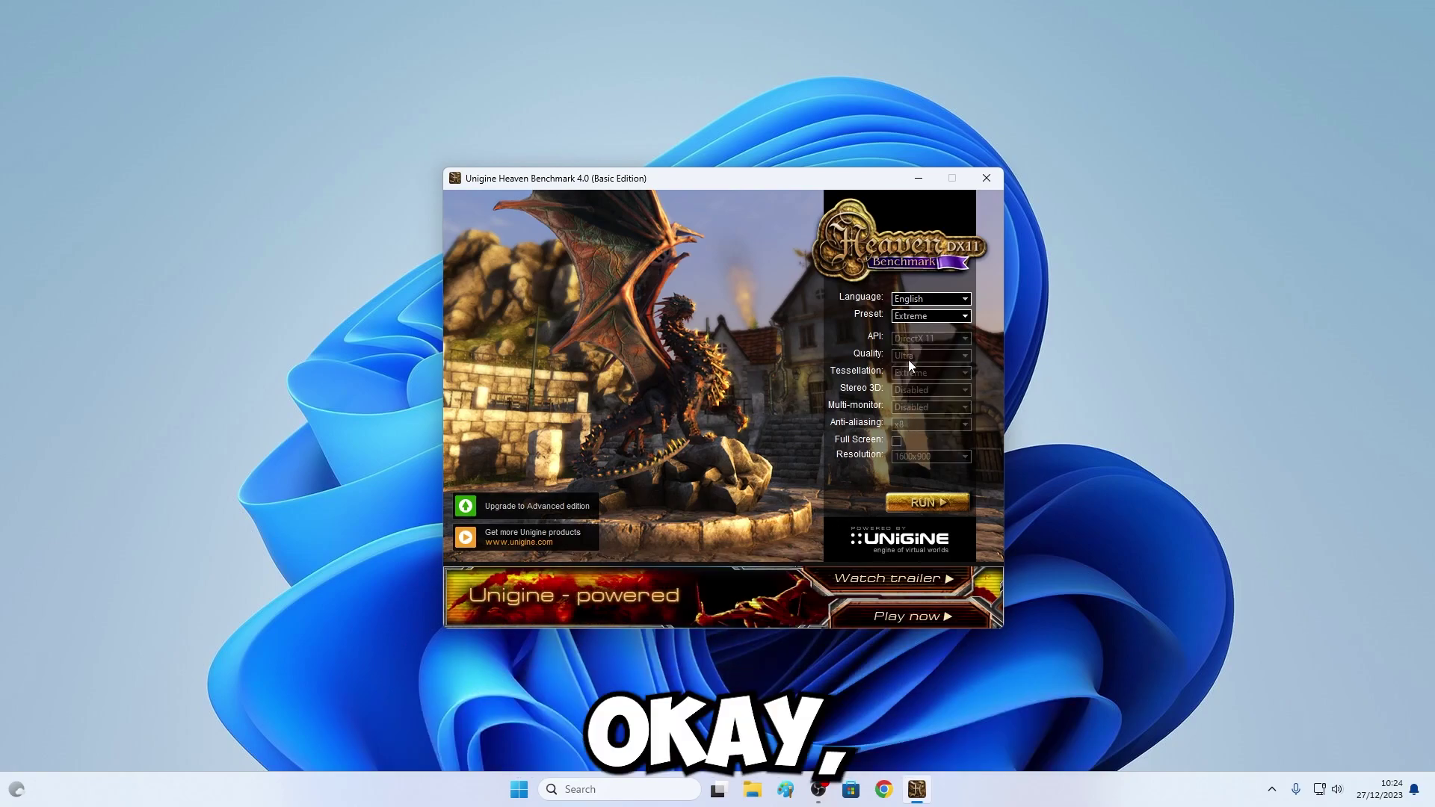
Switch the benchmark preset to Custom and back to Extreme
click(911, 328)
click(906, 340)
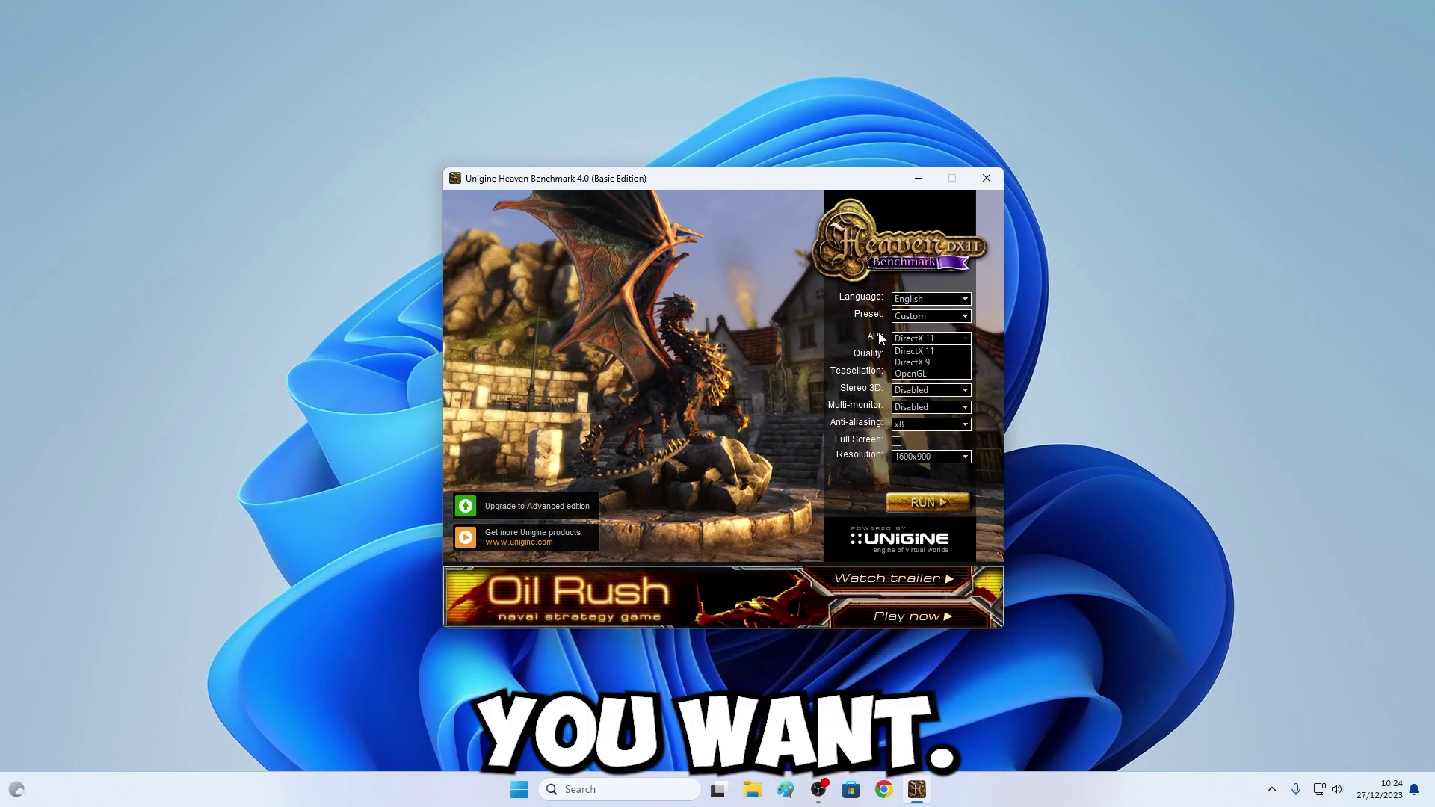
click(906, 316)
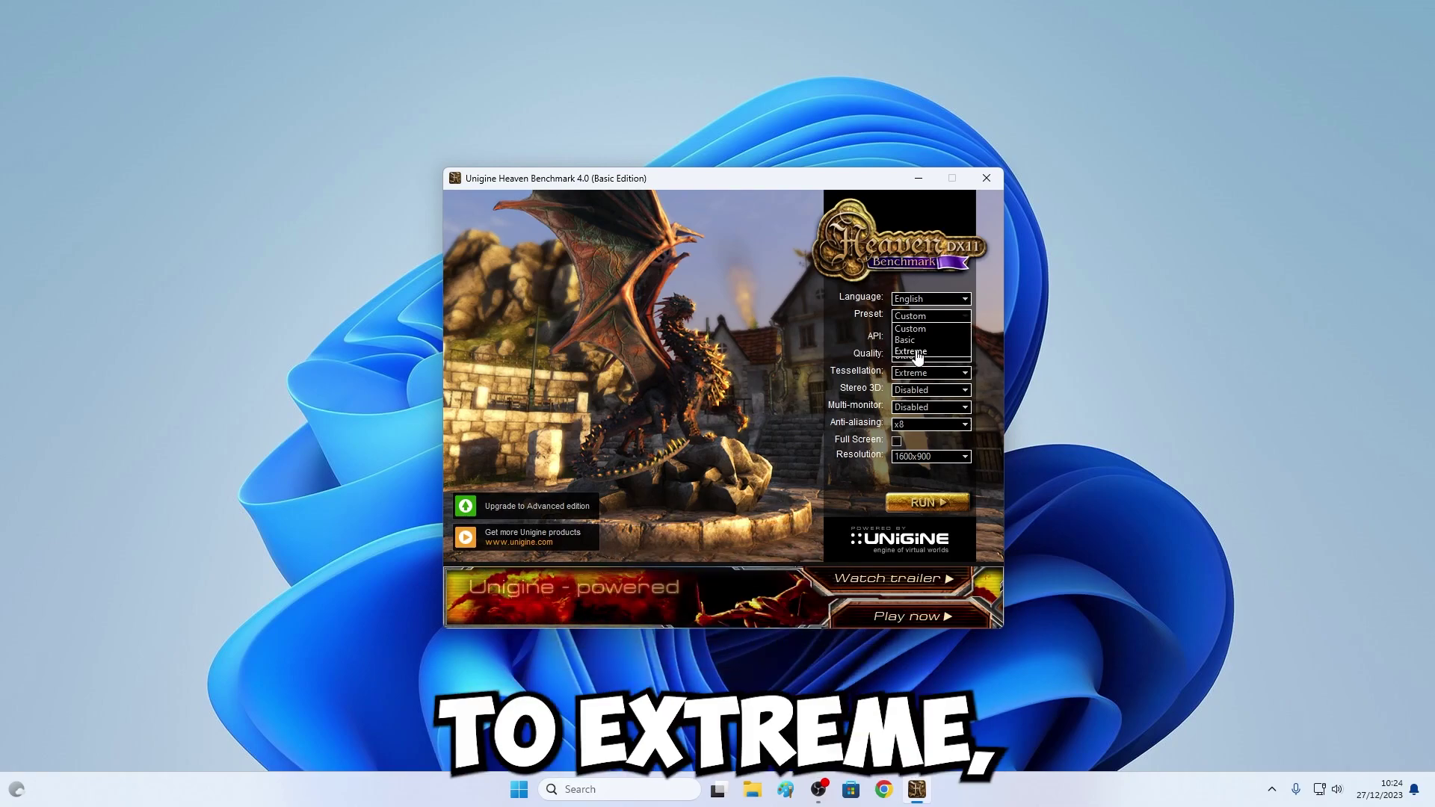
click(906, 317)
click(902, 350)
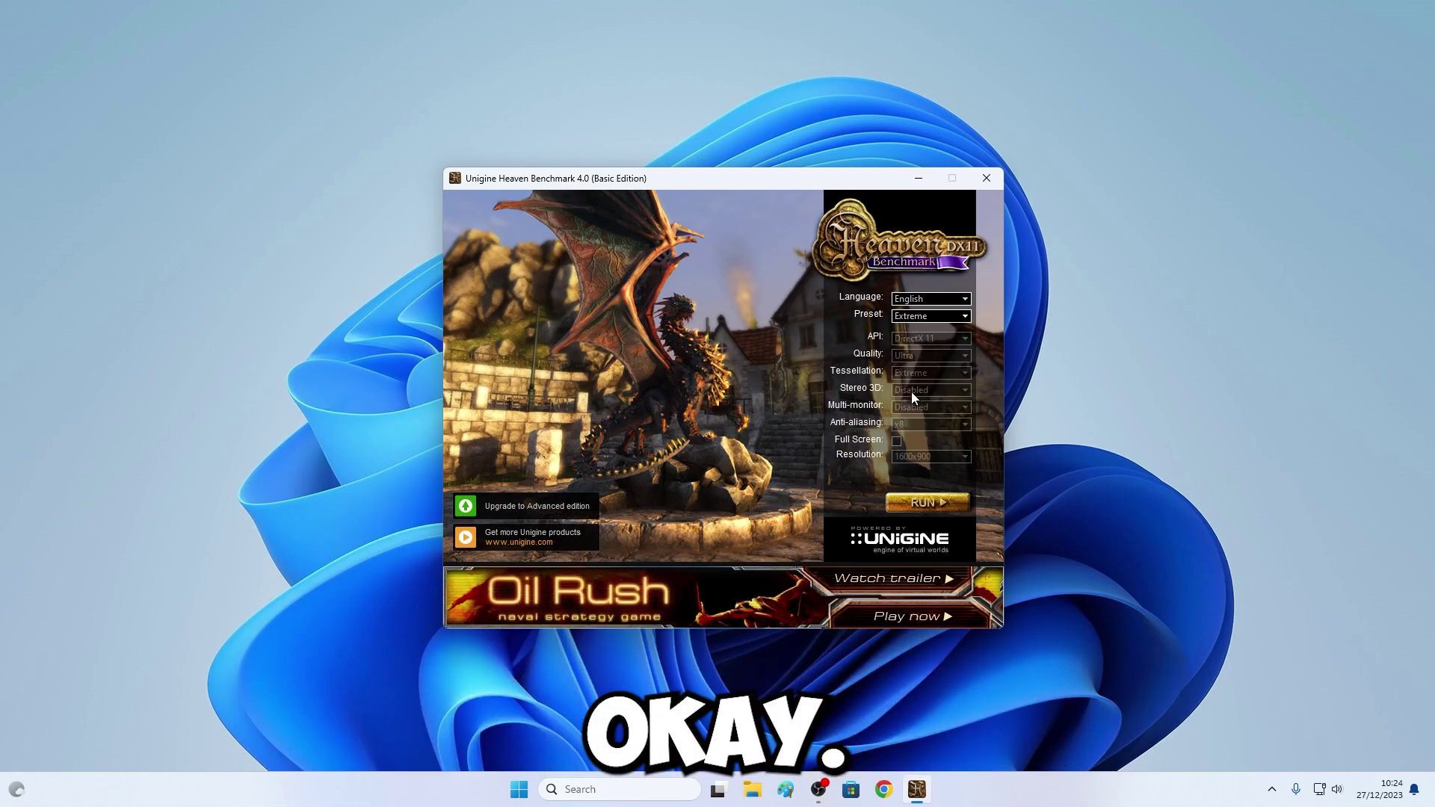
Set the benchmark preset to Custom and the API to DirectX 11, dismissing the Adobe Creative Cloud dialog
click(930, 316)
click(920, 336)
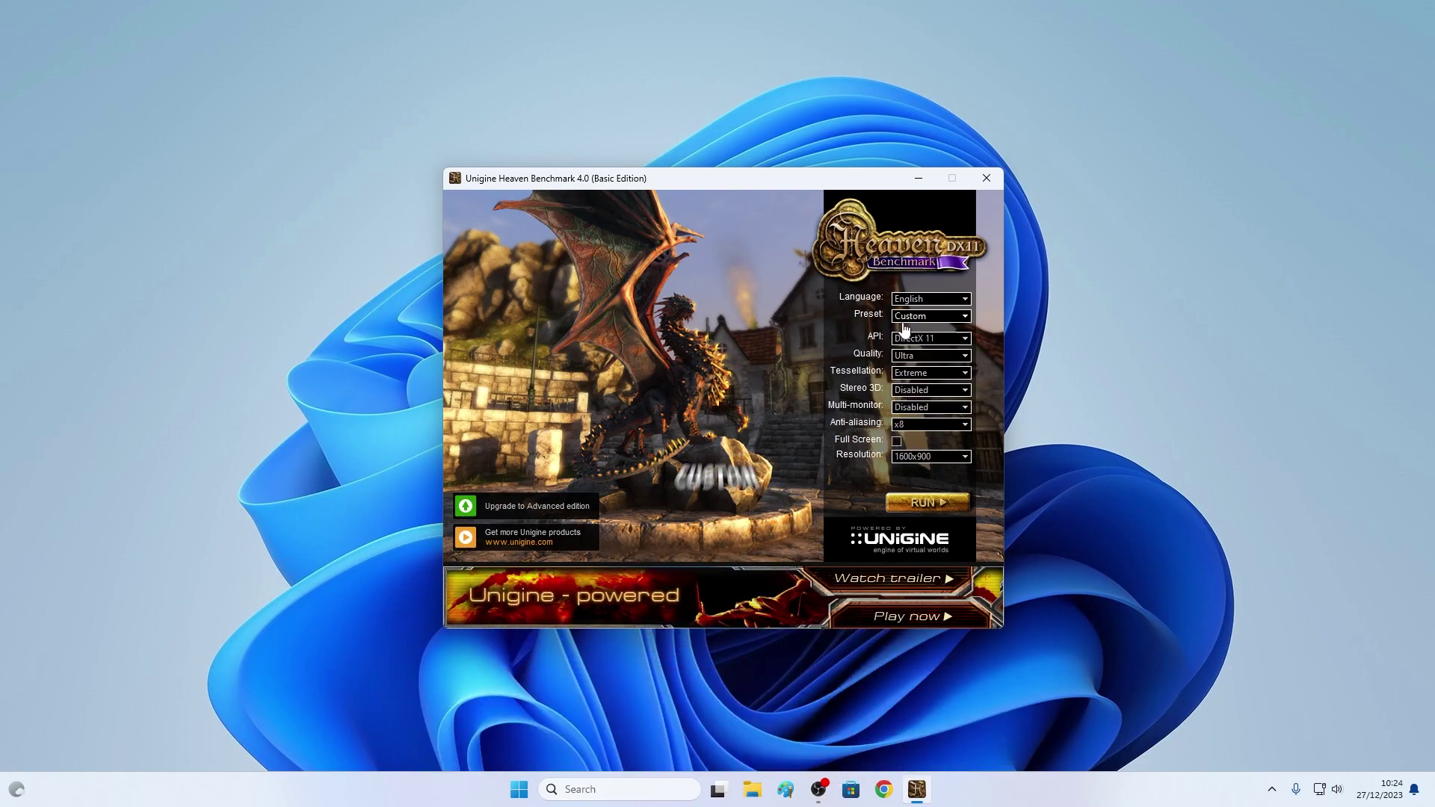
click(637, 423)
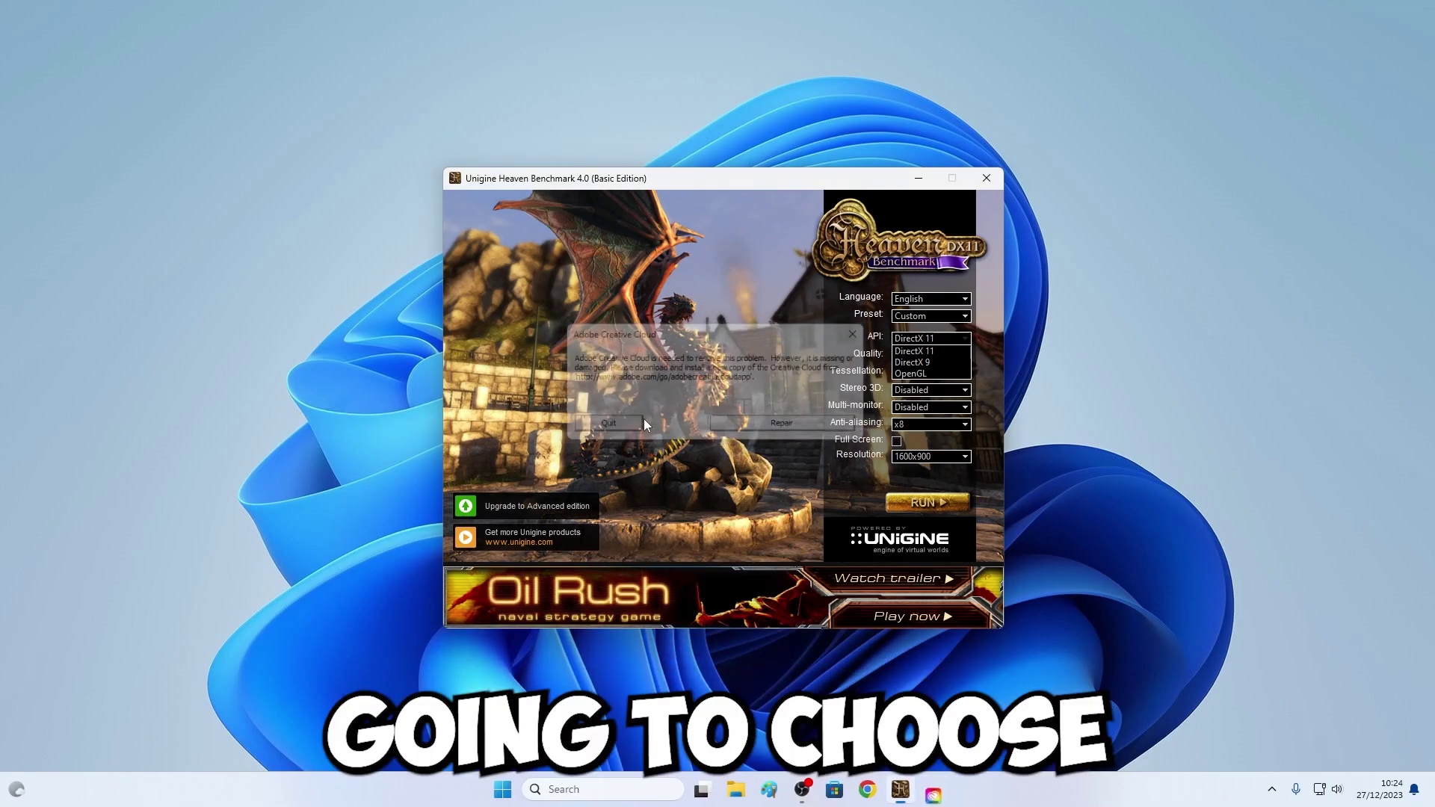
click(925, 352)
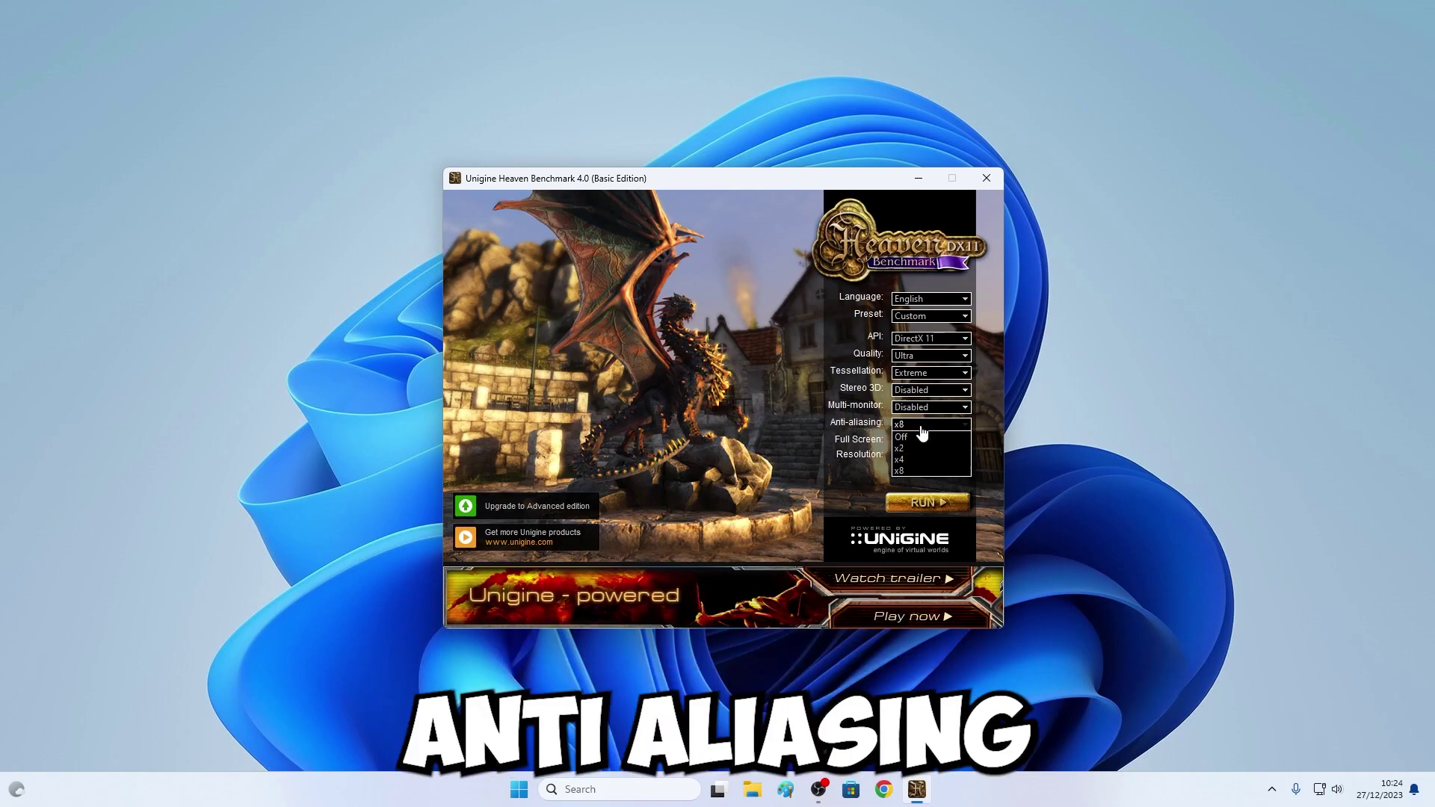
Configure the benchmark with x8 anti-aliasing, full-screen display and a 1920x1080 resolution
click(903, 471)
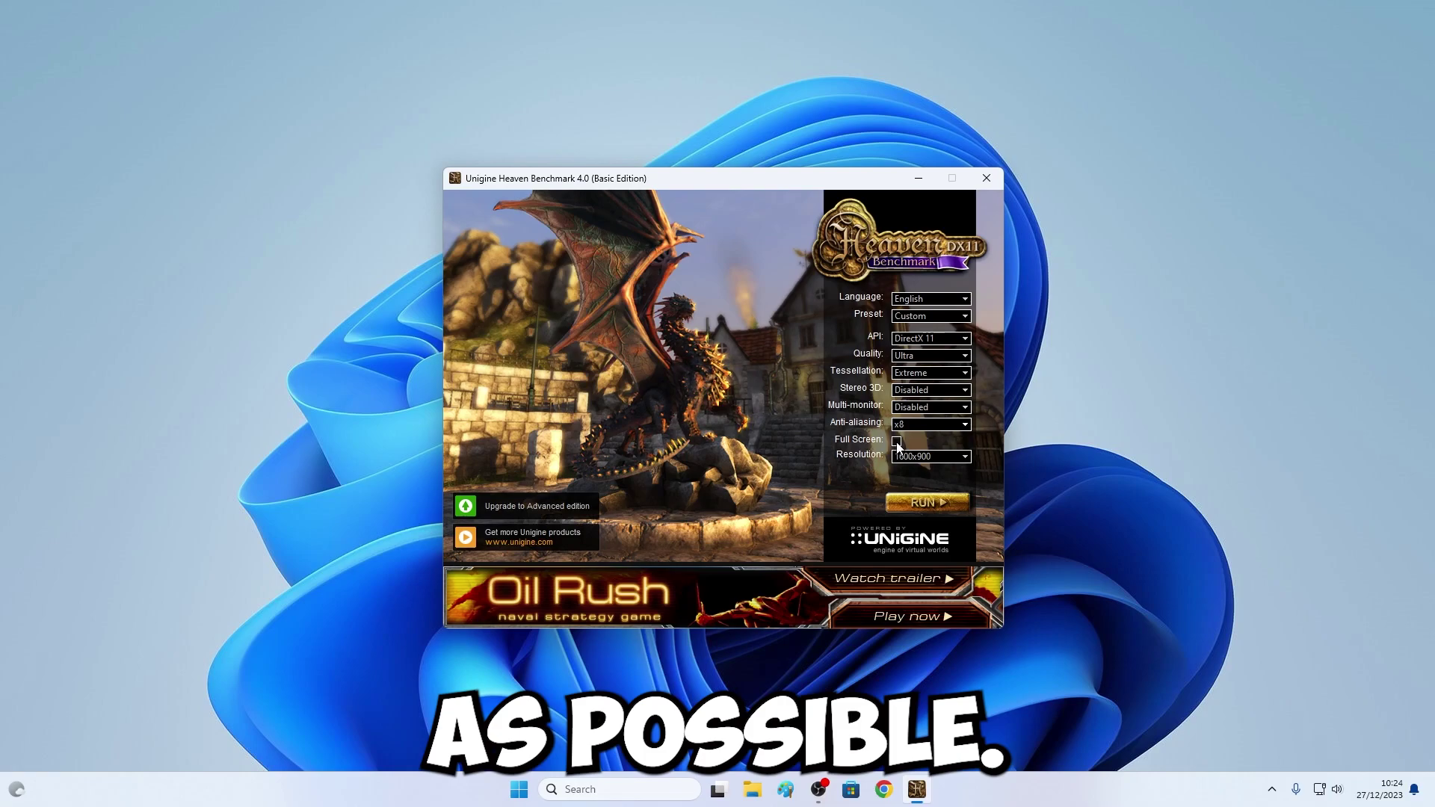
click(897, 441)
click(897, 441)
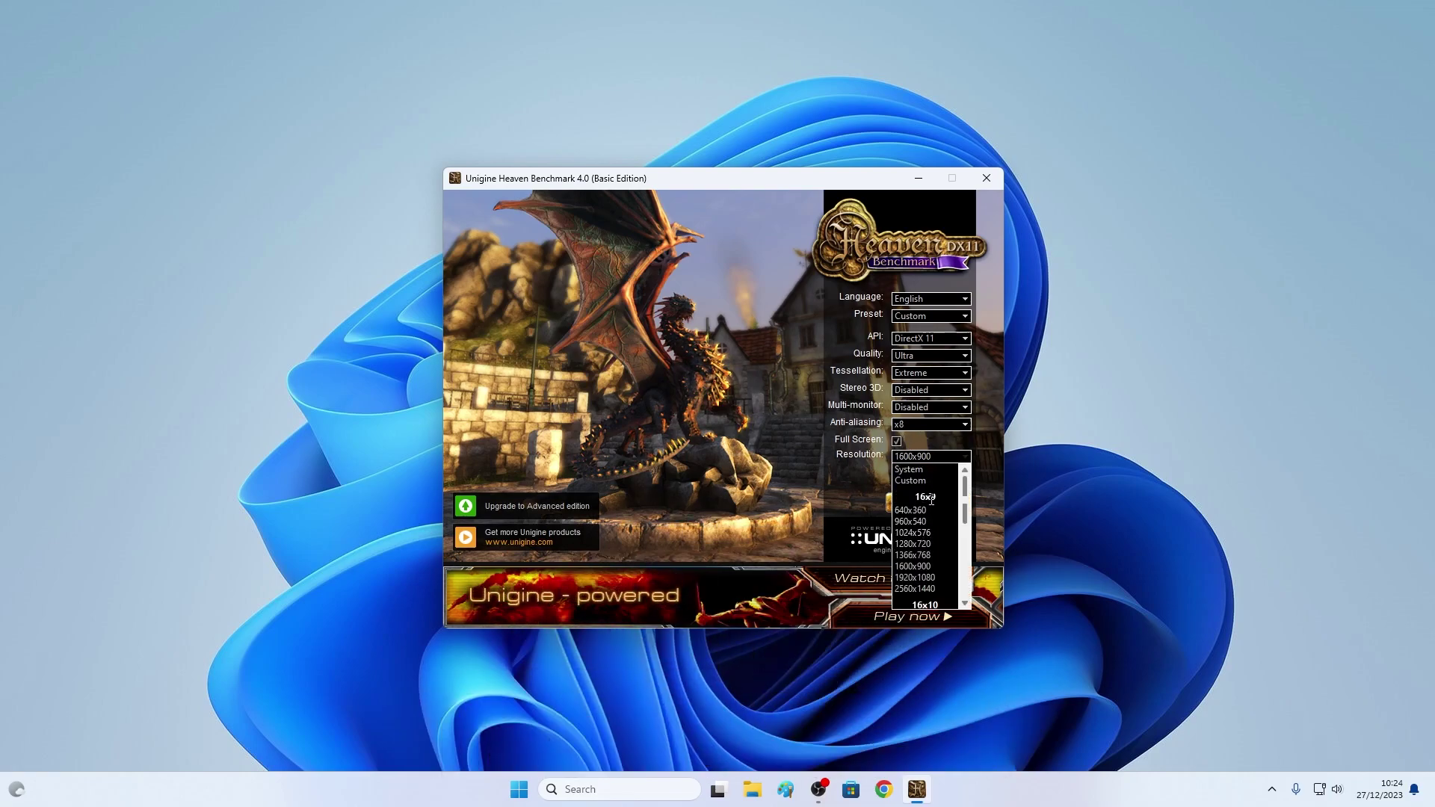
drag(965, 525, 966, 547)
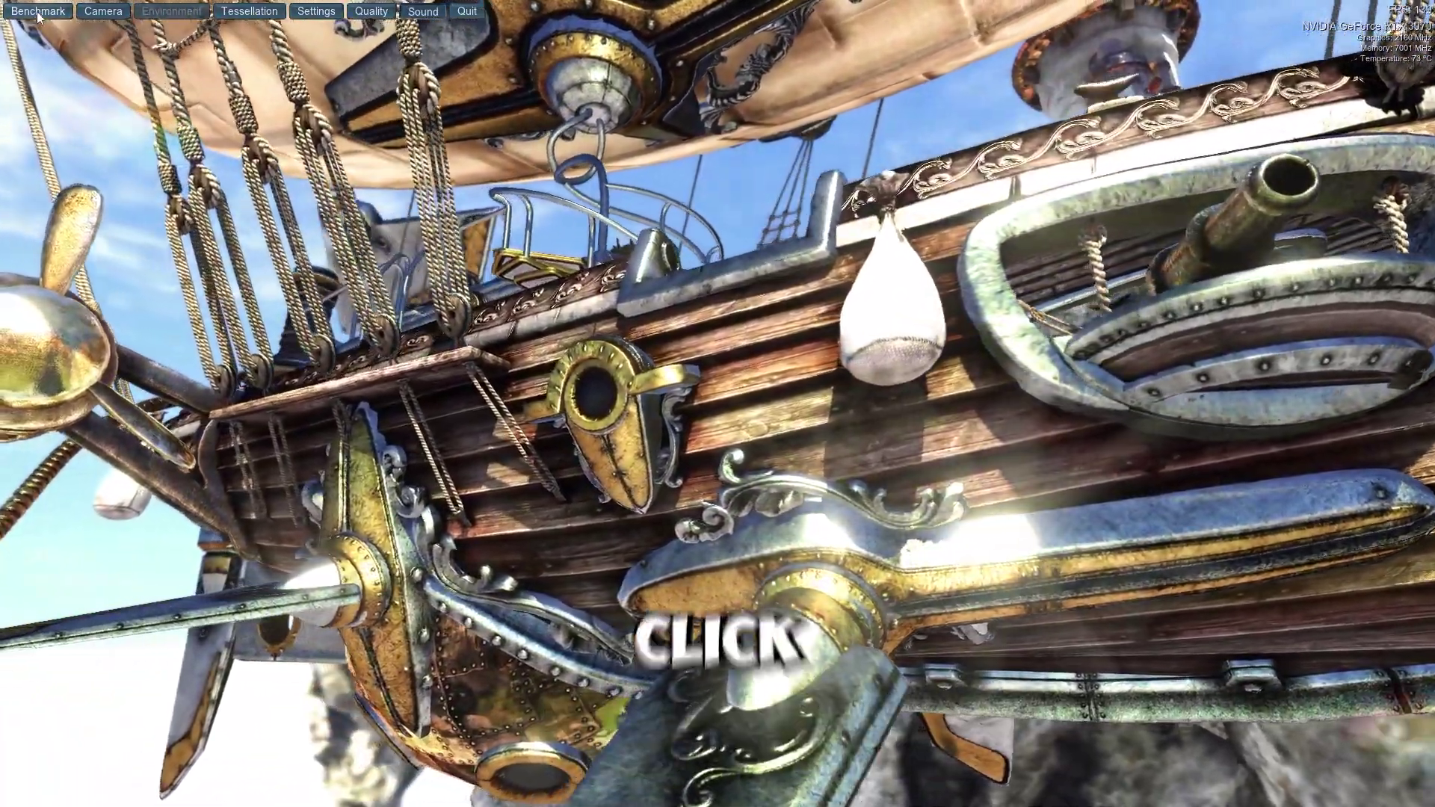
Start the benchmark in the running Heaven scene and close the Heaven Benchmark launcher after the run
click(38, 16)
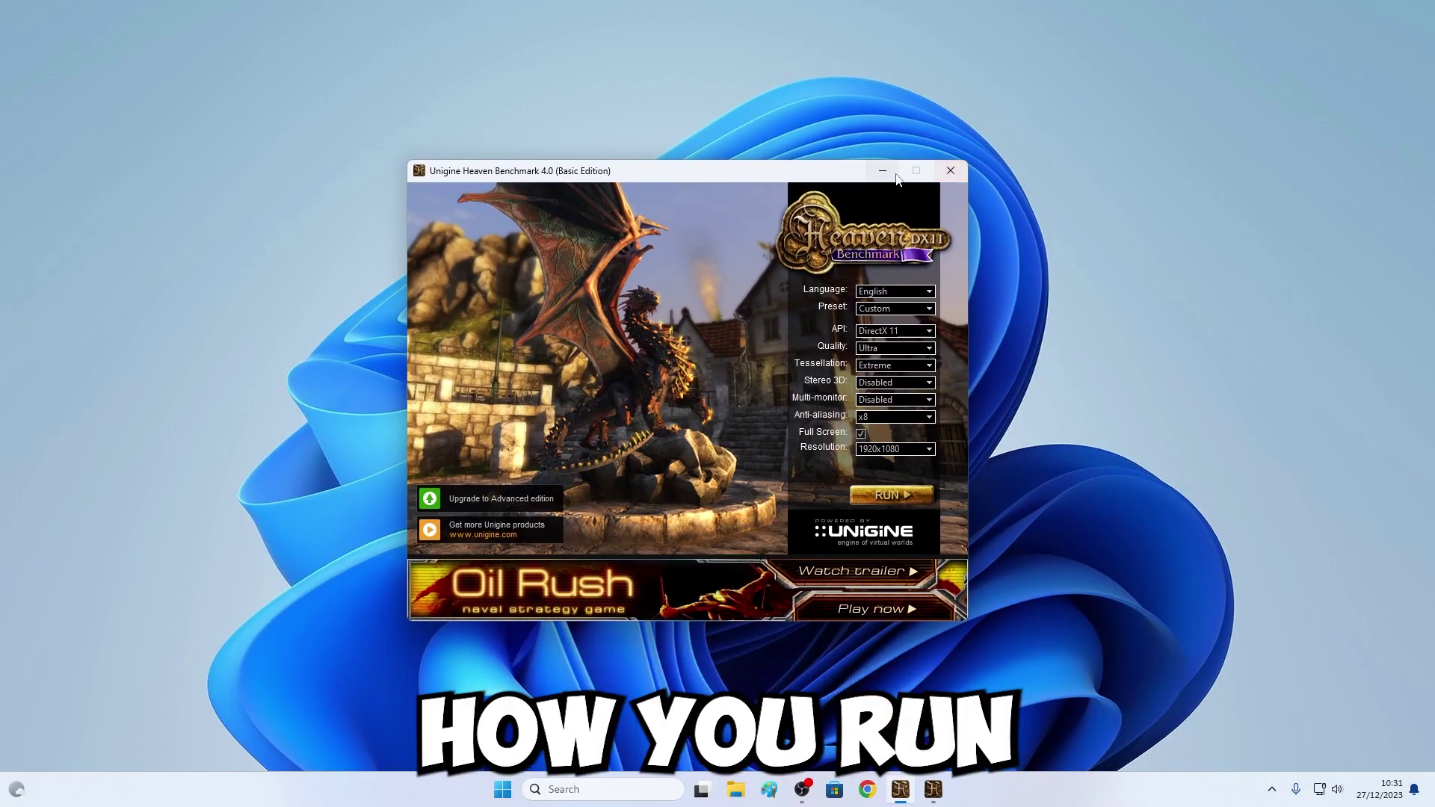
click(952, 171)
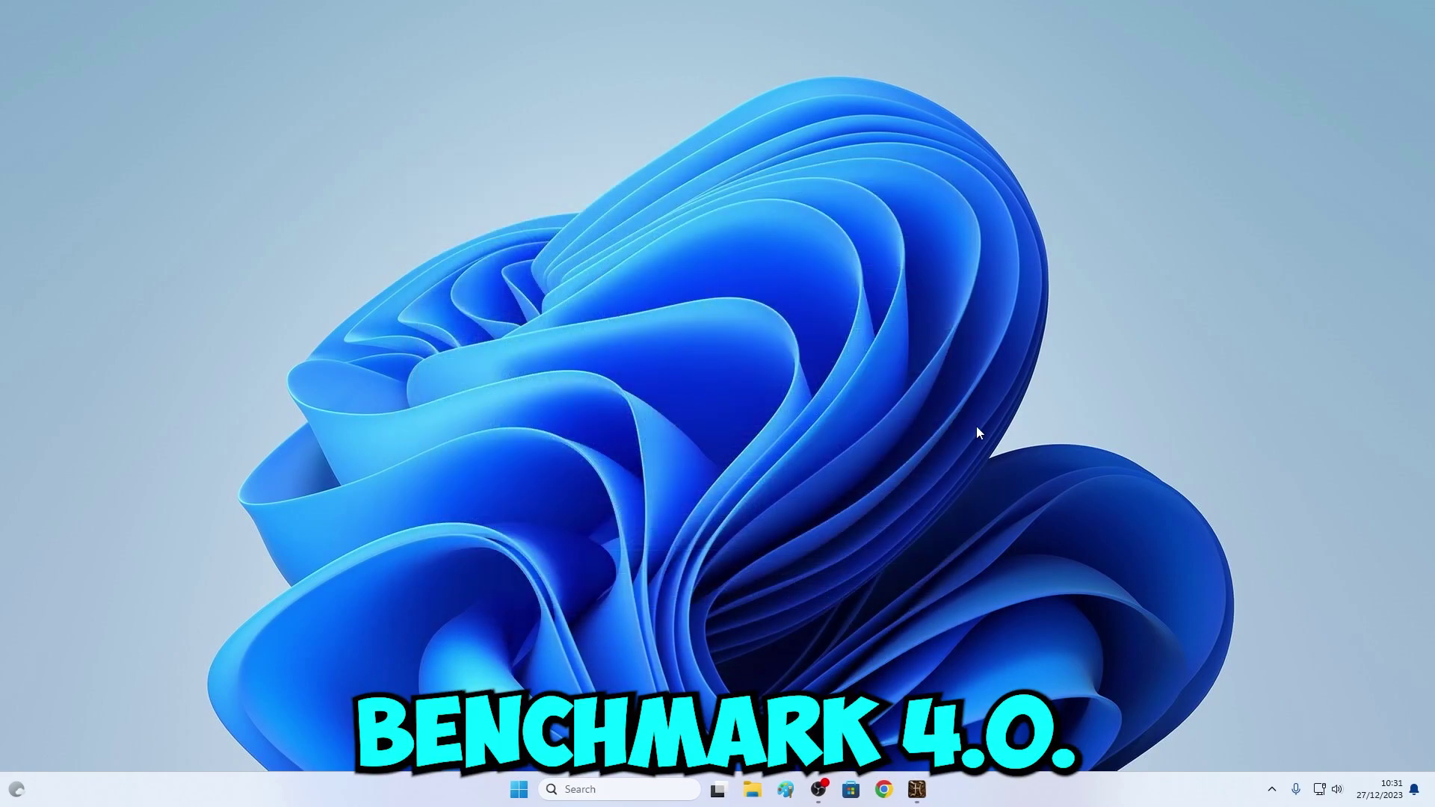